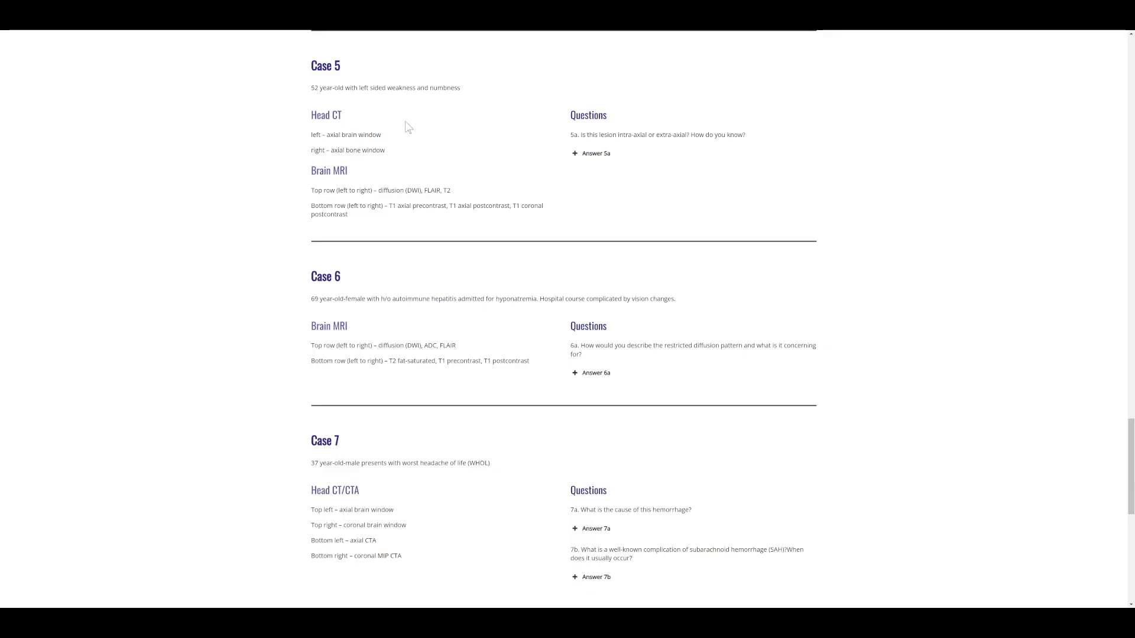
# Step: Open the Case 5 head CT and page up from Image 7 through the lower axial slices
pyautogui.click(333, 118)
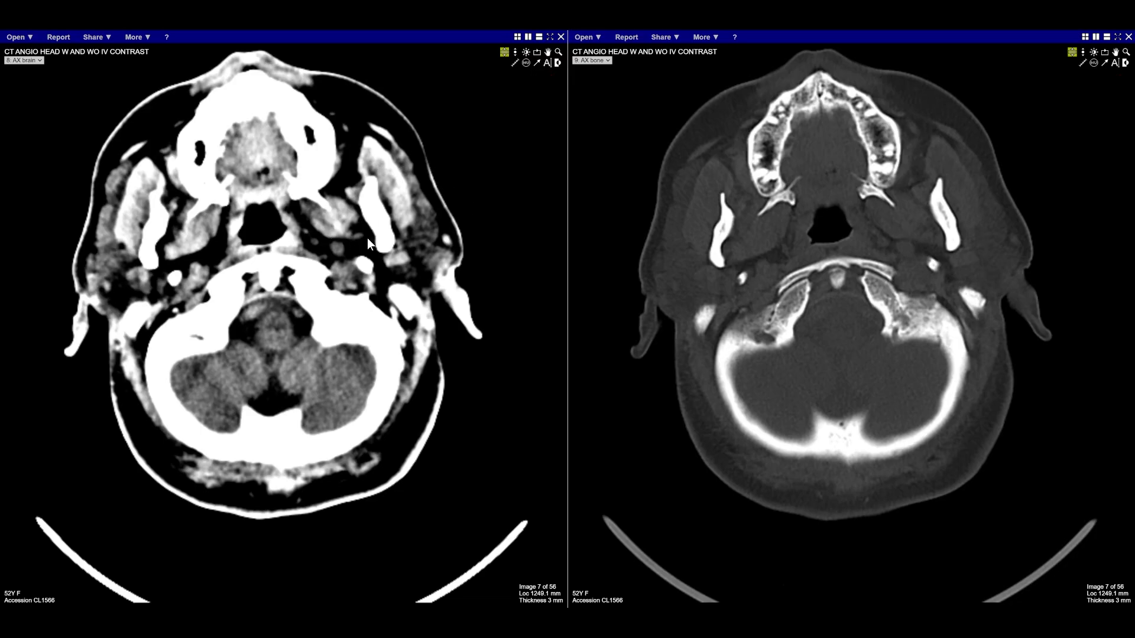
pyautogui.scroll(-2, 368, 239)
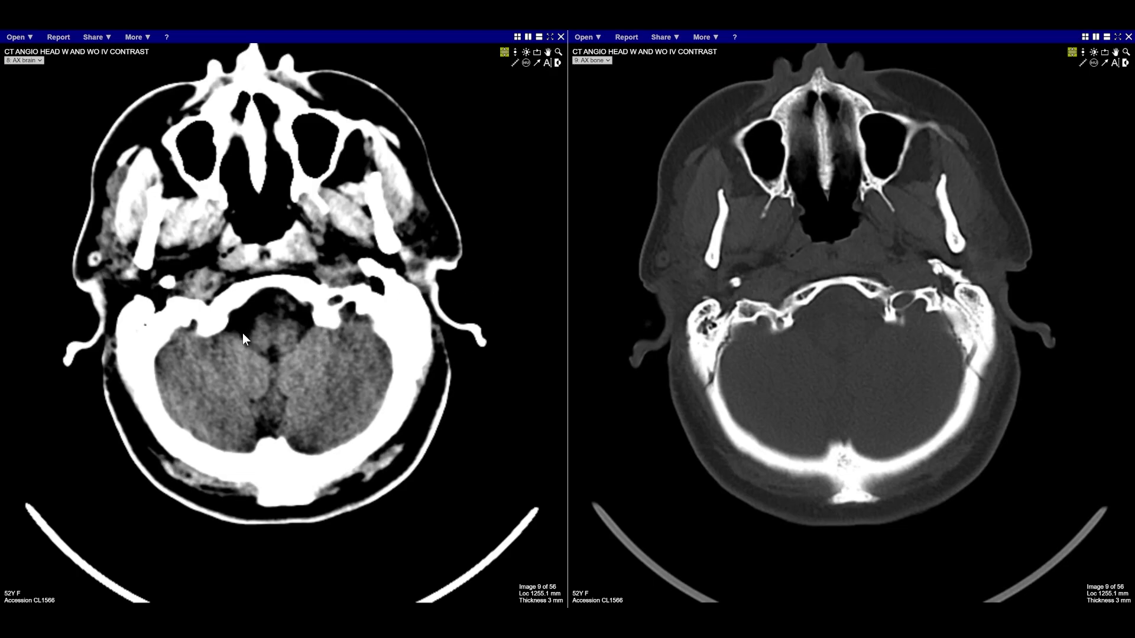
pyautogui.scroll(-1, 324, 378)
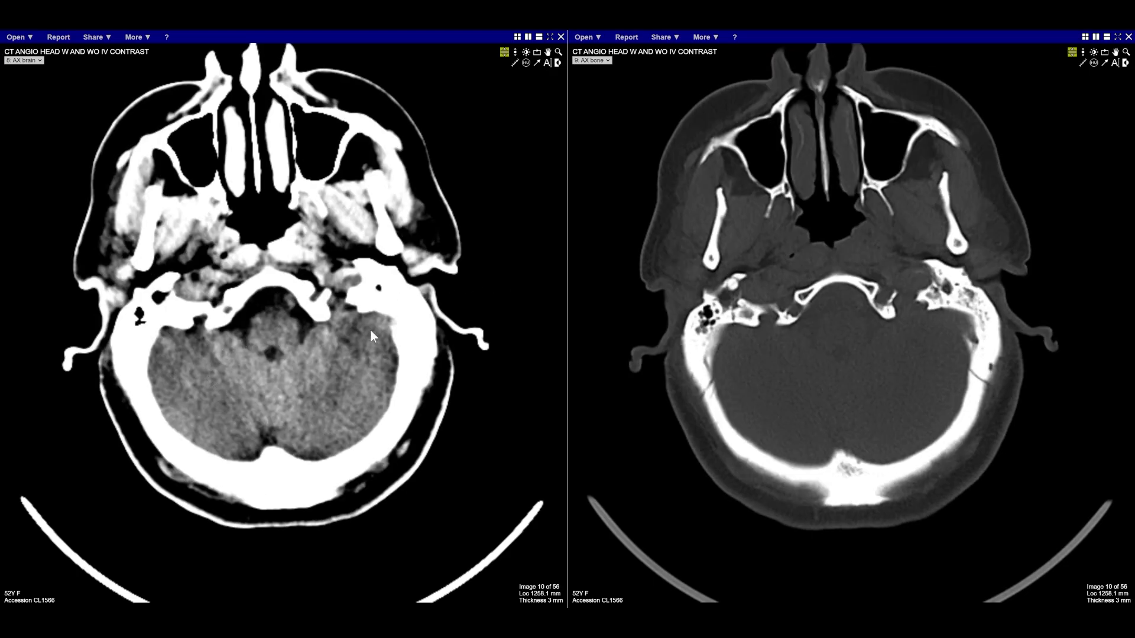
pyautogui.scroll(-4, 307, 338)
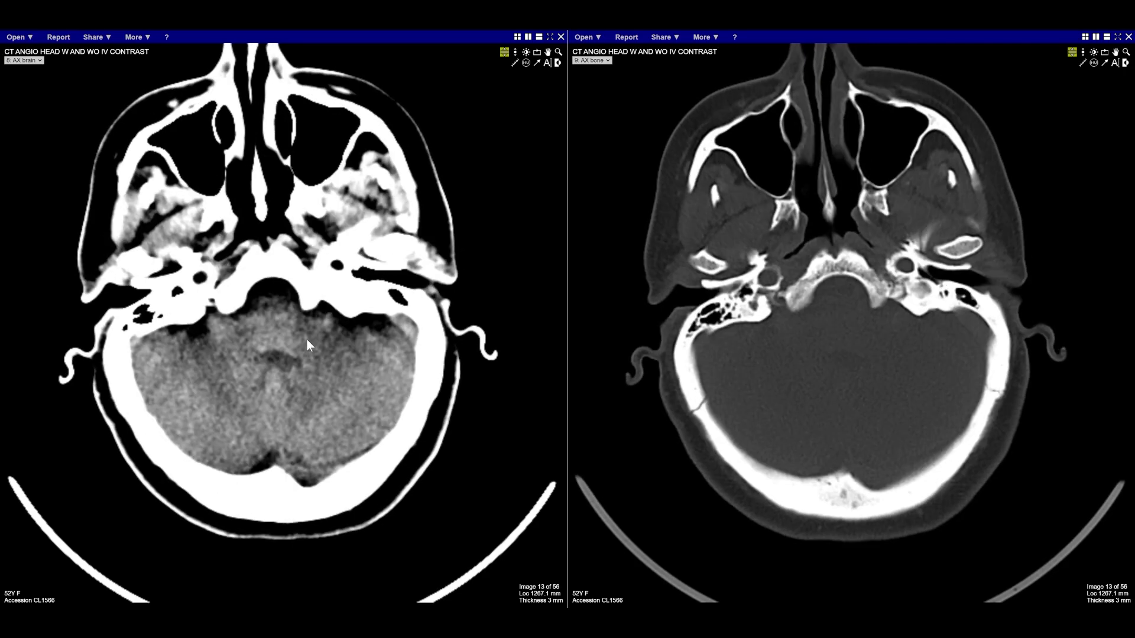
pyautogui.scroll(-6, 306, 339)
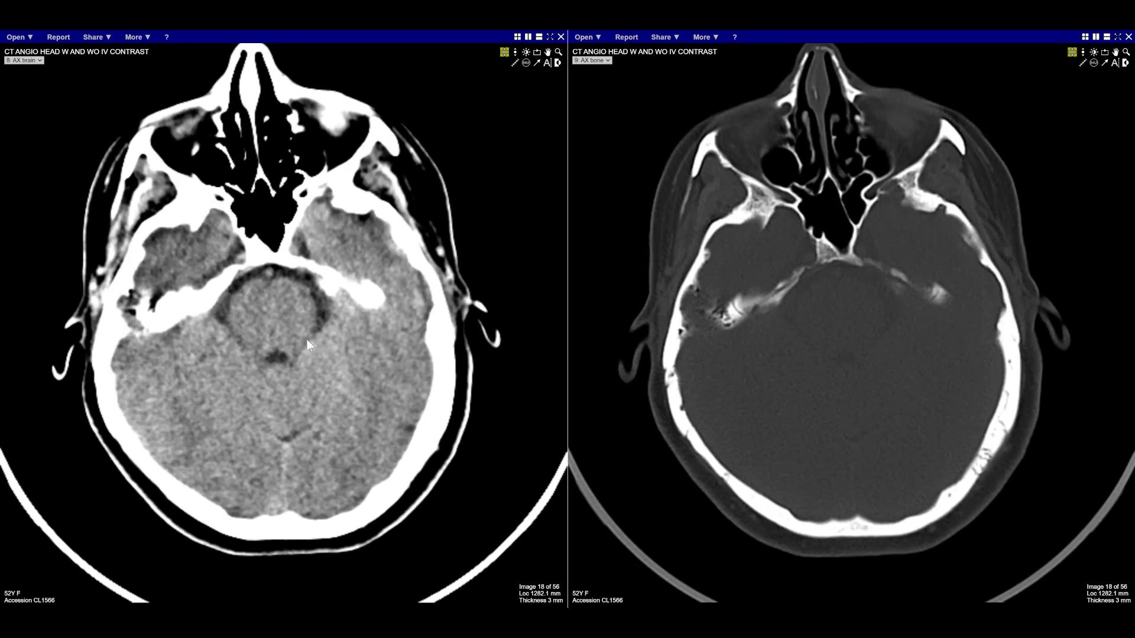
pyautogui.scroll(-4, 306, 339)
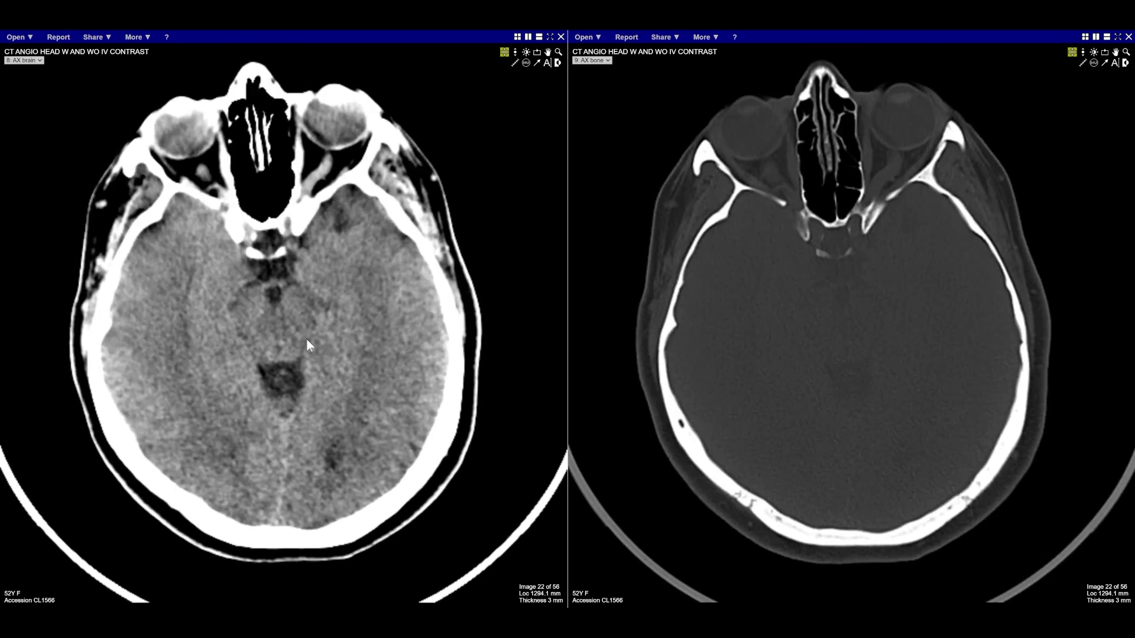
pyautogui.scroll(-4, 306, 339)
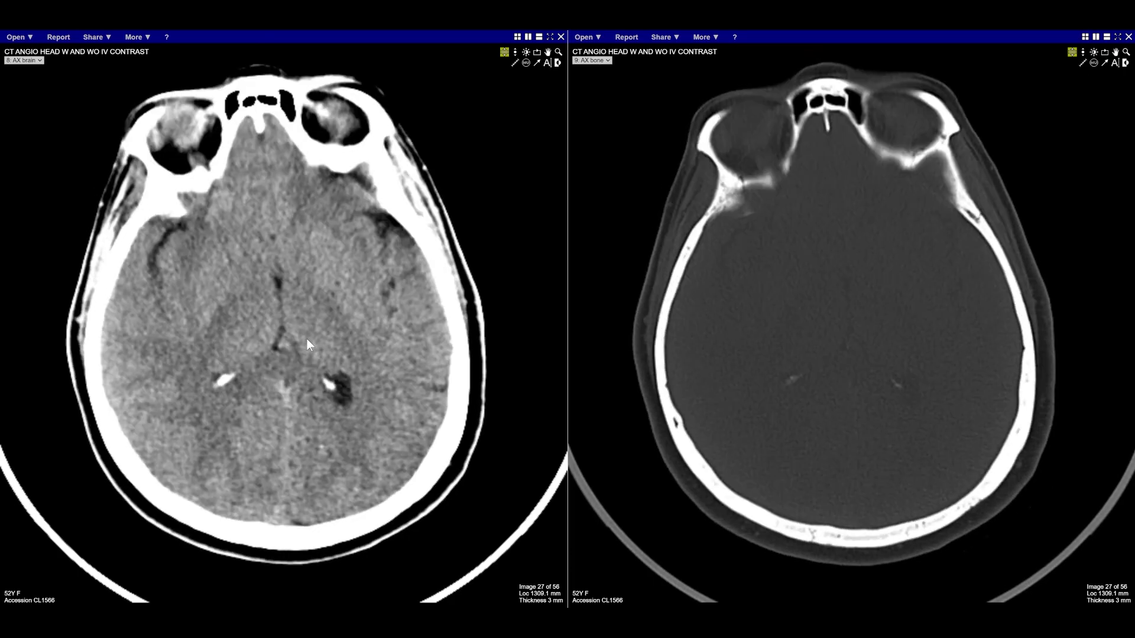
# Step: Continue paging up to Image 36 of 56, where the bright right parietal focus appears
pyautogui.scroll(3, 307, 339)
pyautogui.scroll(-2, 299, 324)
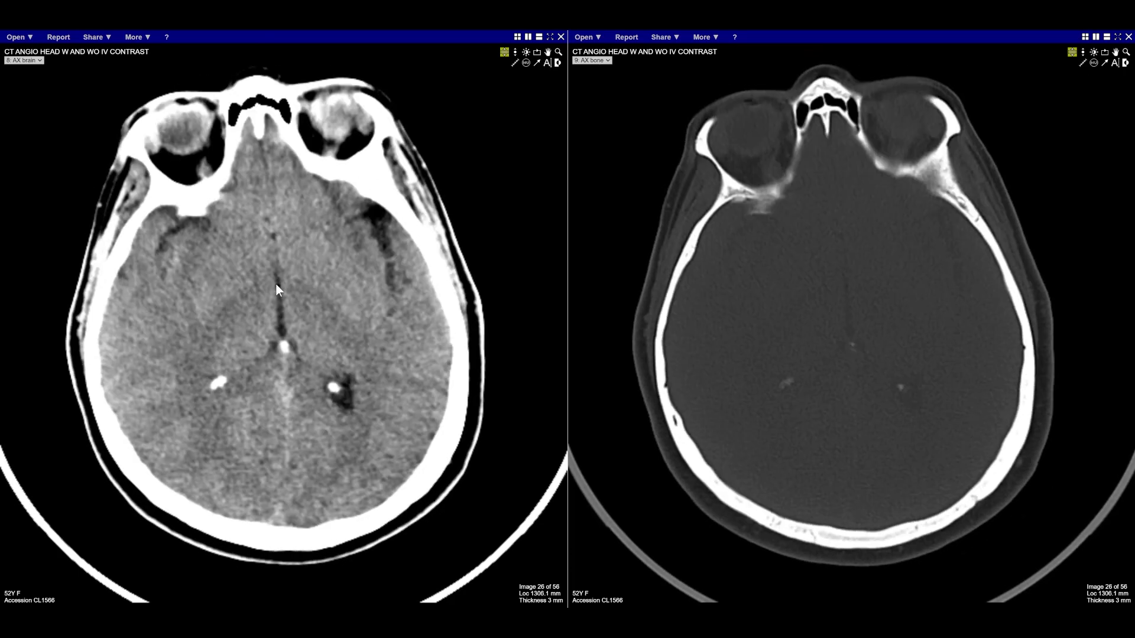
pyautogui.scroll(-2, 299, 360)
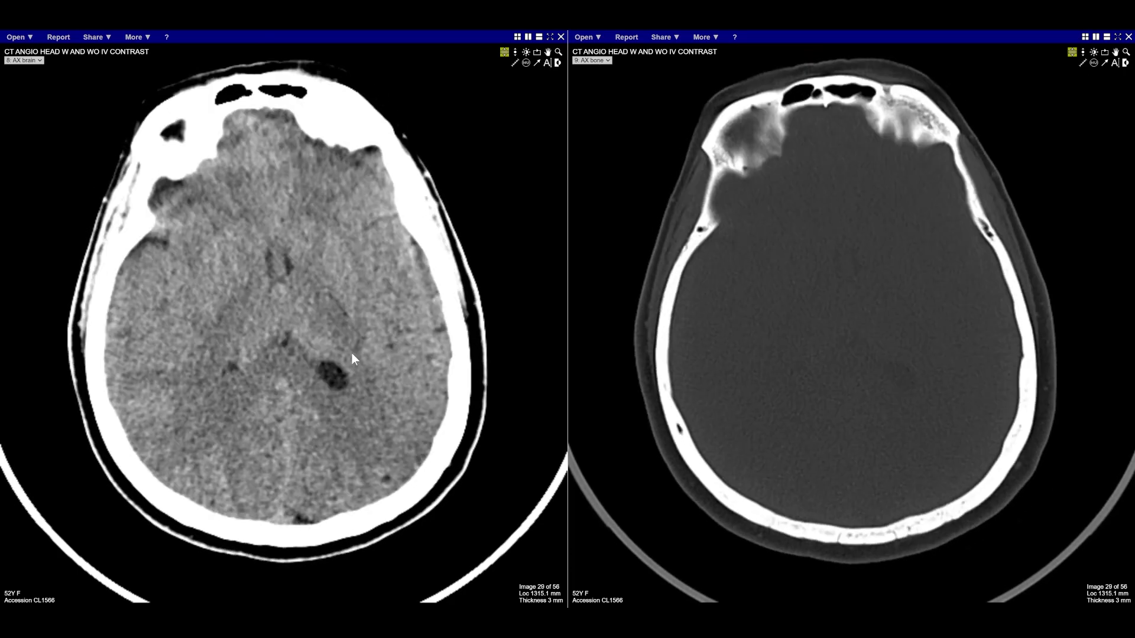
pyautogui.scroll(-3, 411, 346)
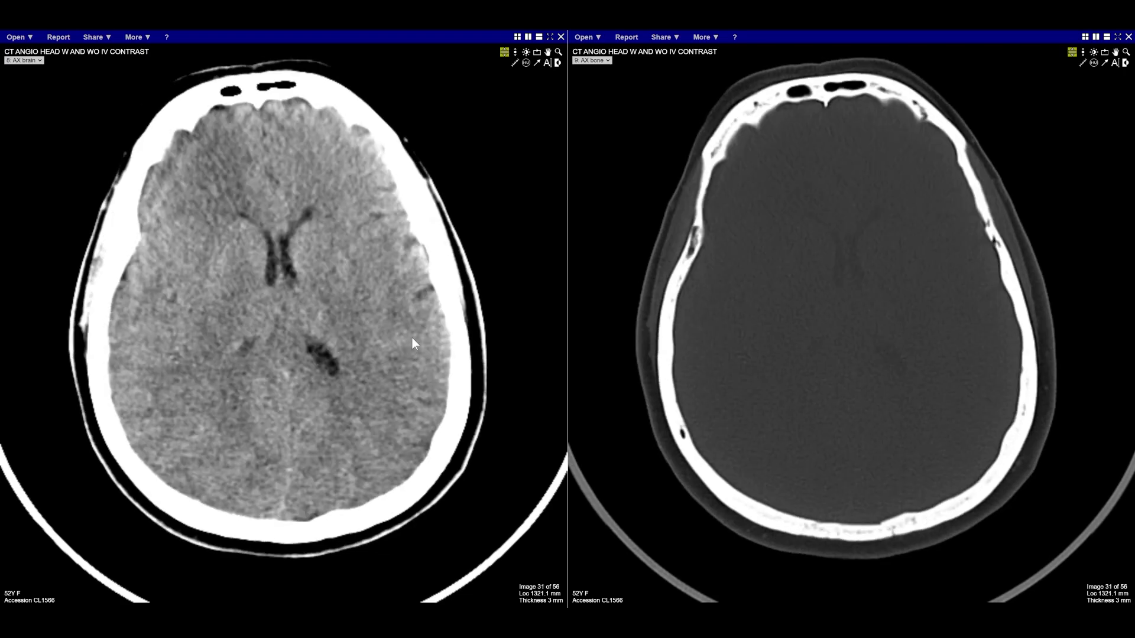
pyautogui.scroll(-3, 413, 339)
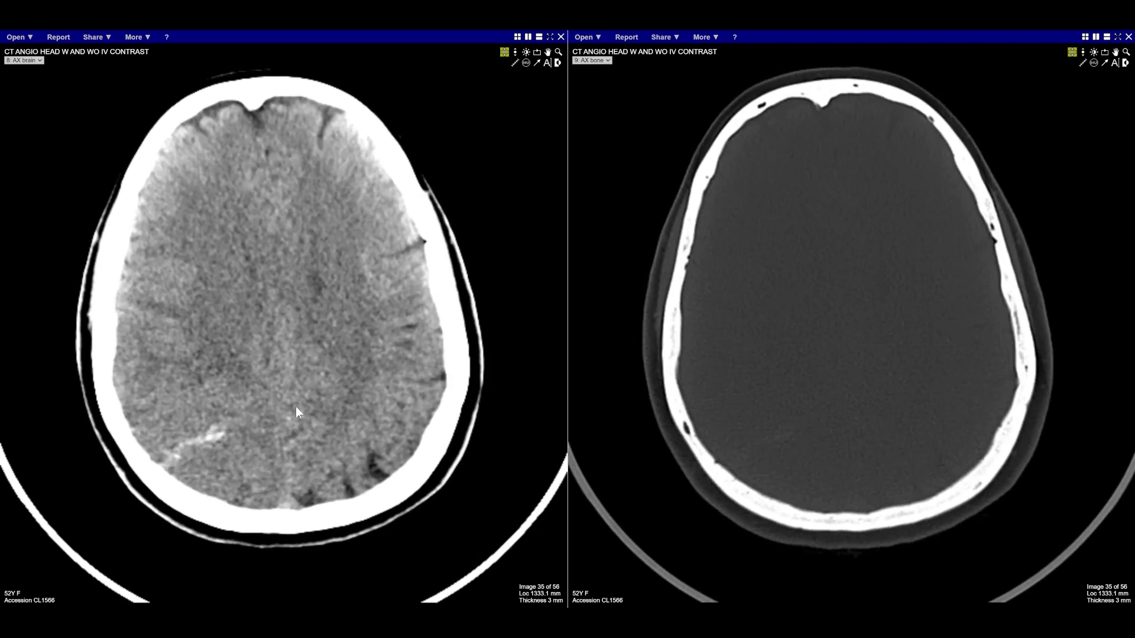
pyautogui.scroll(1, 196, 438)
pyautogui.scroll(-5, 203, 440)
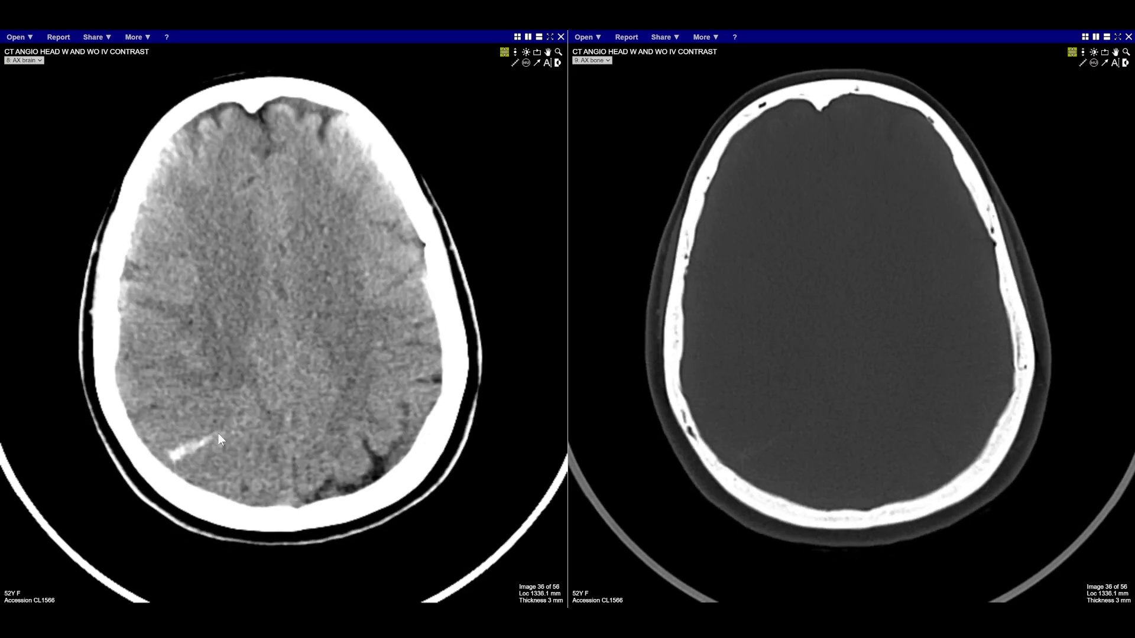
# Step: Brighten and raise the brain window contrast while reviewing CT Images 37–43, ending at slice 42
pyautogui.scroll(2, 227, 442)
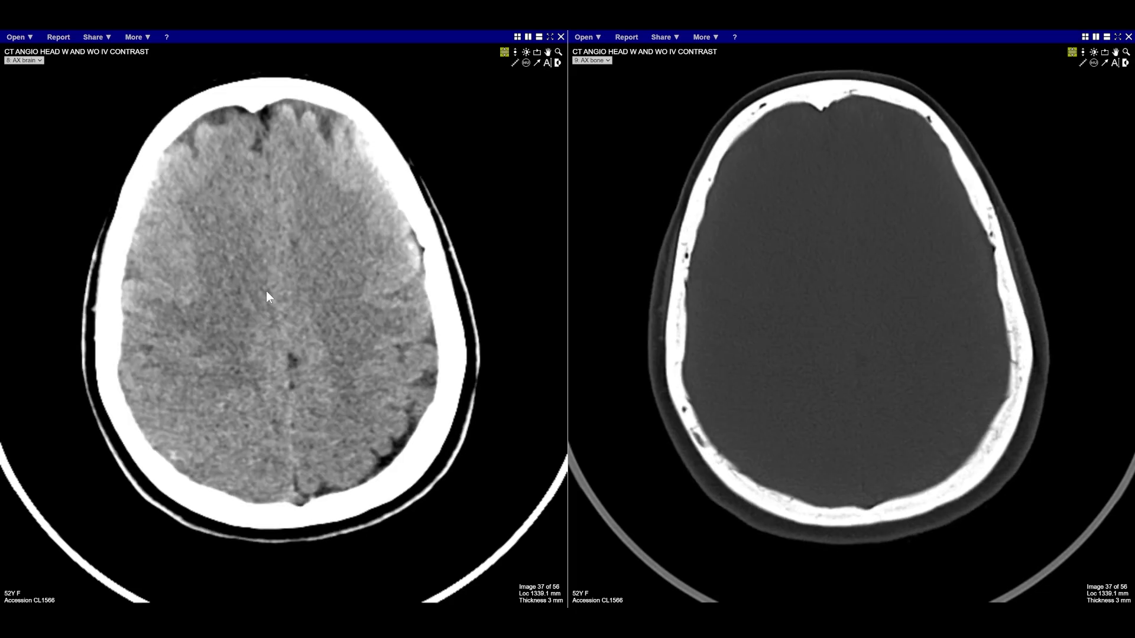
pyautogui.scroll(-3, 268, 292)
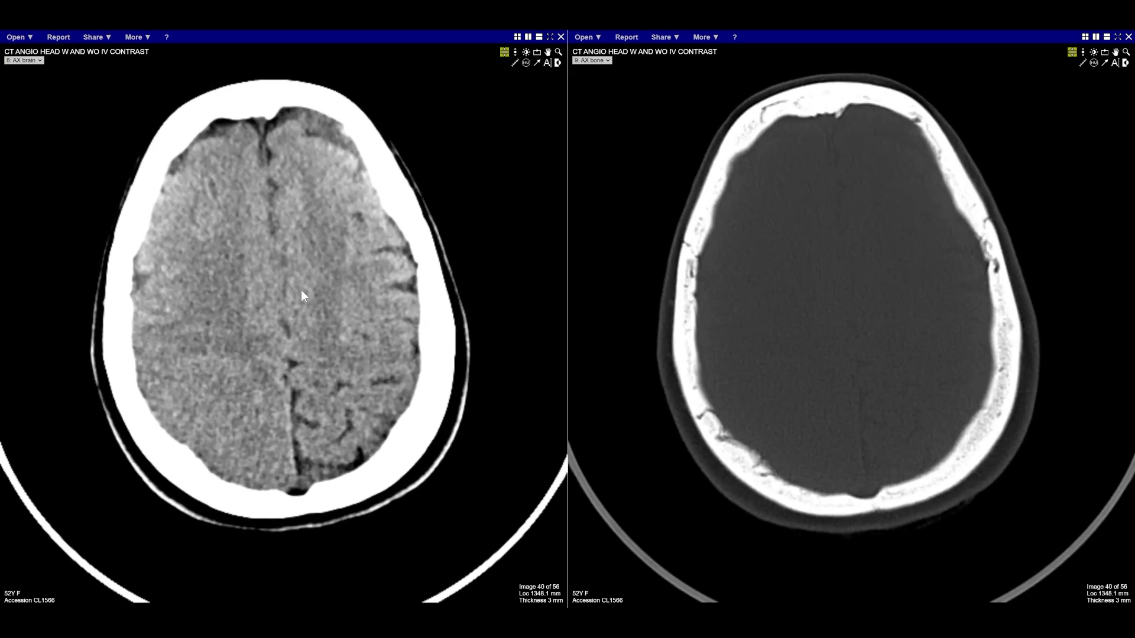
pyautogui.moveTo(303, 291); pyautogui.dragTo(286, 290)
pyautogui.scroll(-3, 281, 293)
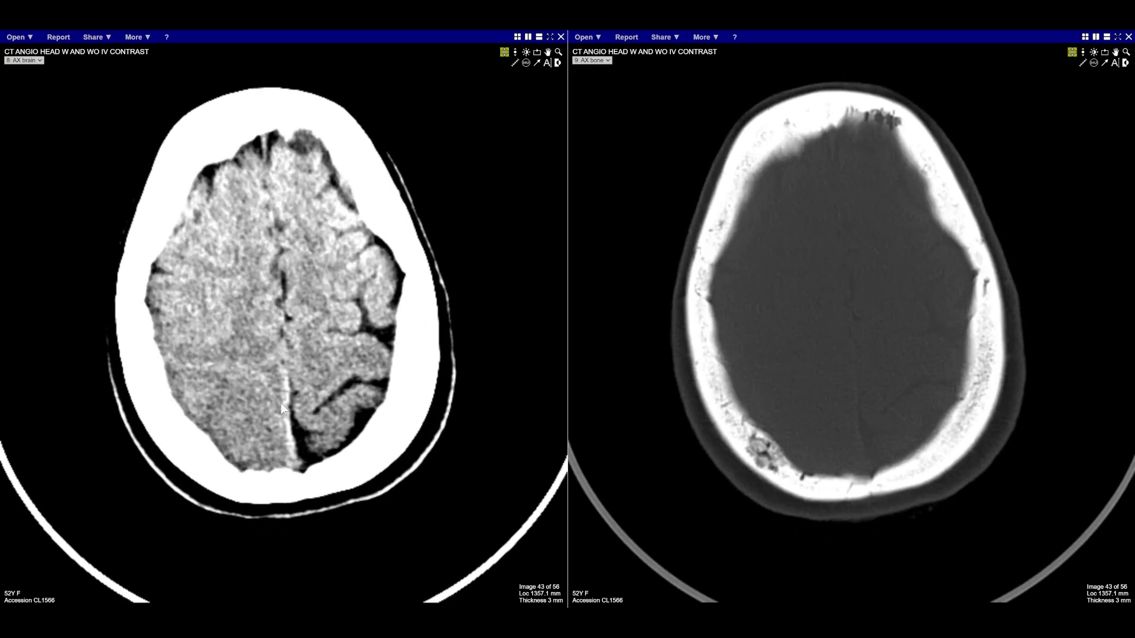
pyautogui.scroll(2, 278, 414)
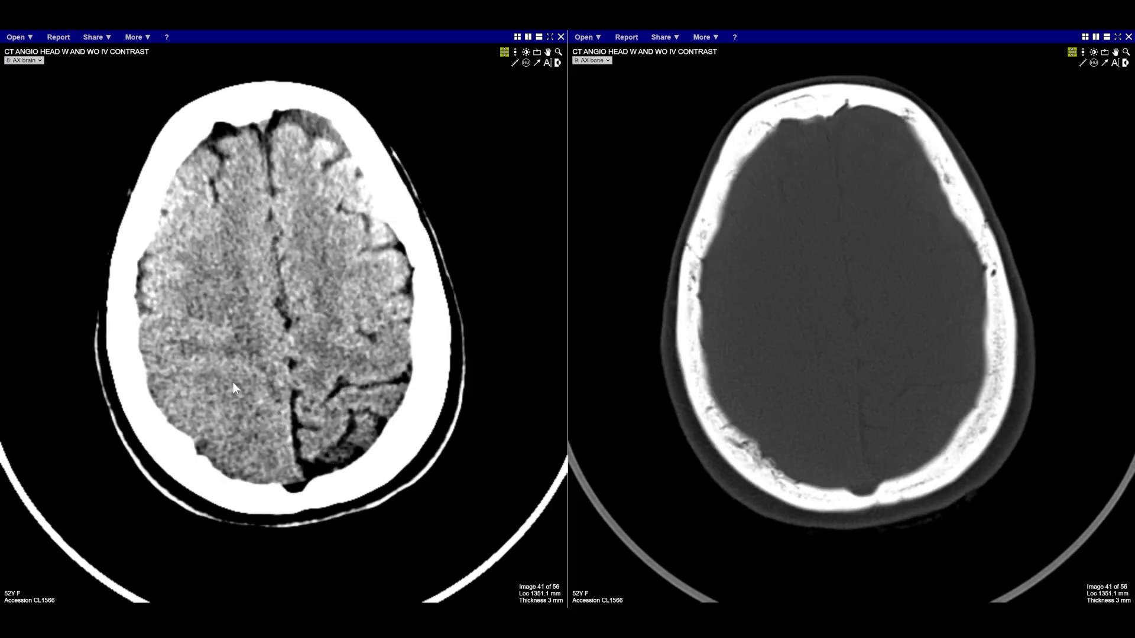
pyautogui.scroll(1, 233, 383)
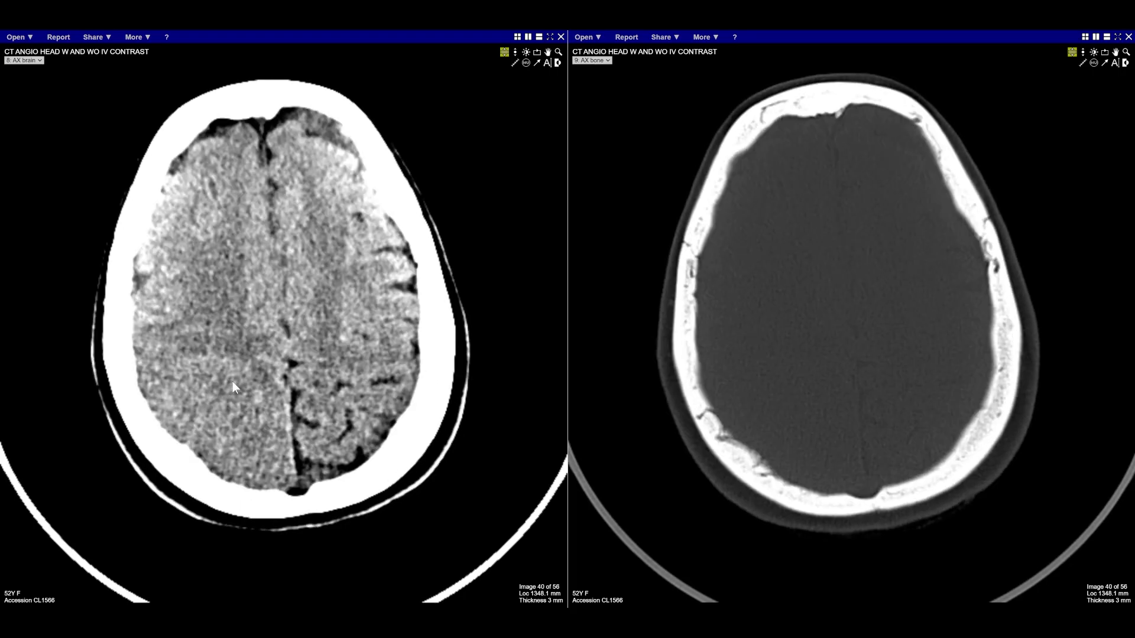
pyautogui.scroll(-1, 784, 455)
pyautogui.scroll(-1, 784, 459)
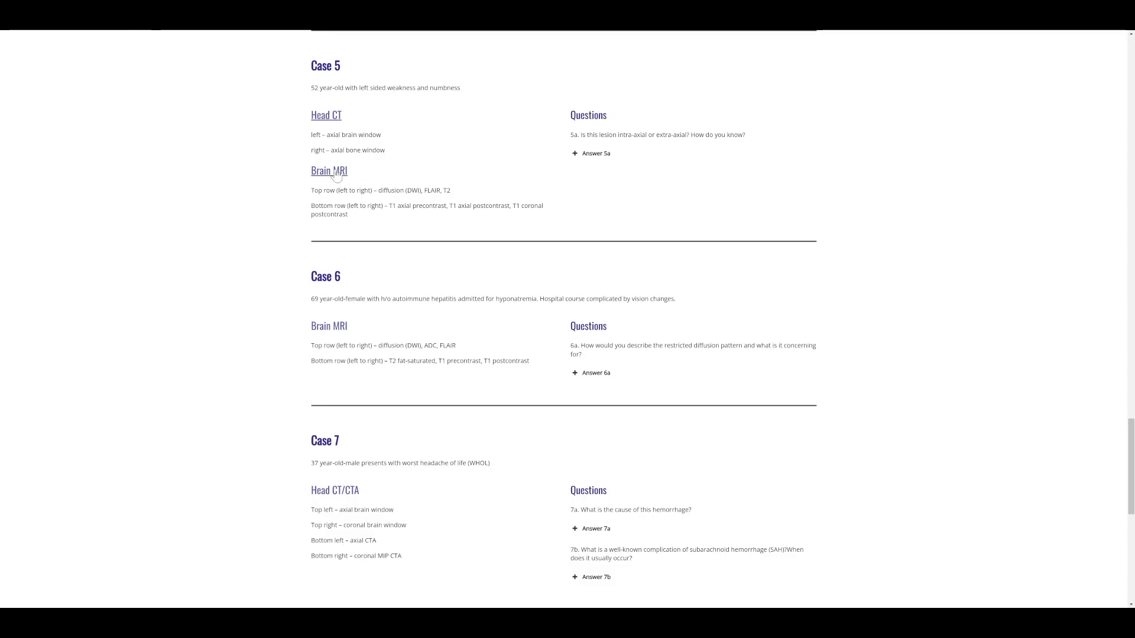
# Step: Open the Case 5 Brain MRI showing DWI, FLAIR, T2, T1 and post-contrast series
pyautogui.click(334, 173)
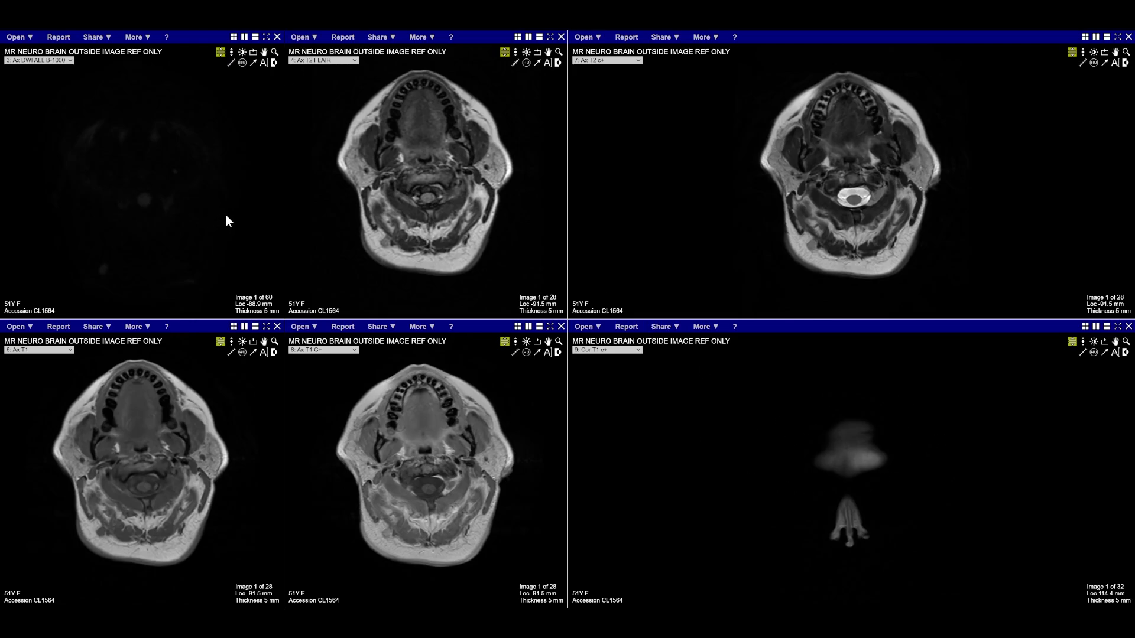
# Step: Maximize the Ax DWI series and page from image 5 to image 23 of 60
pyautogui.doubleClick(228, 177)
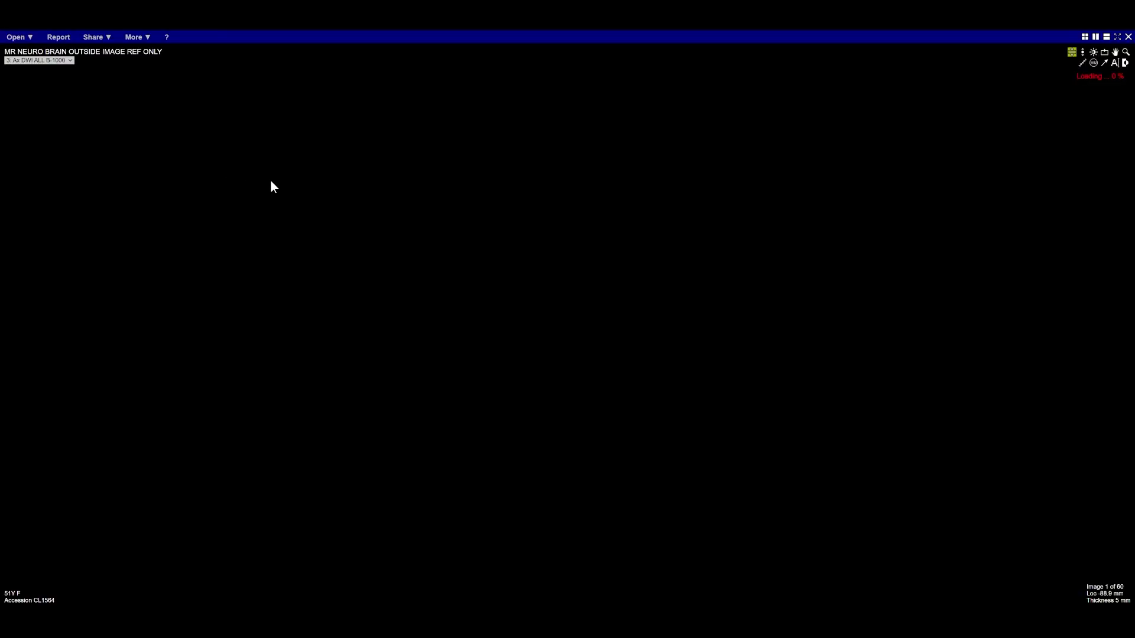
pyautogui.scroll(-4, 818, 219)
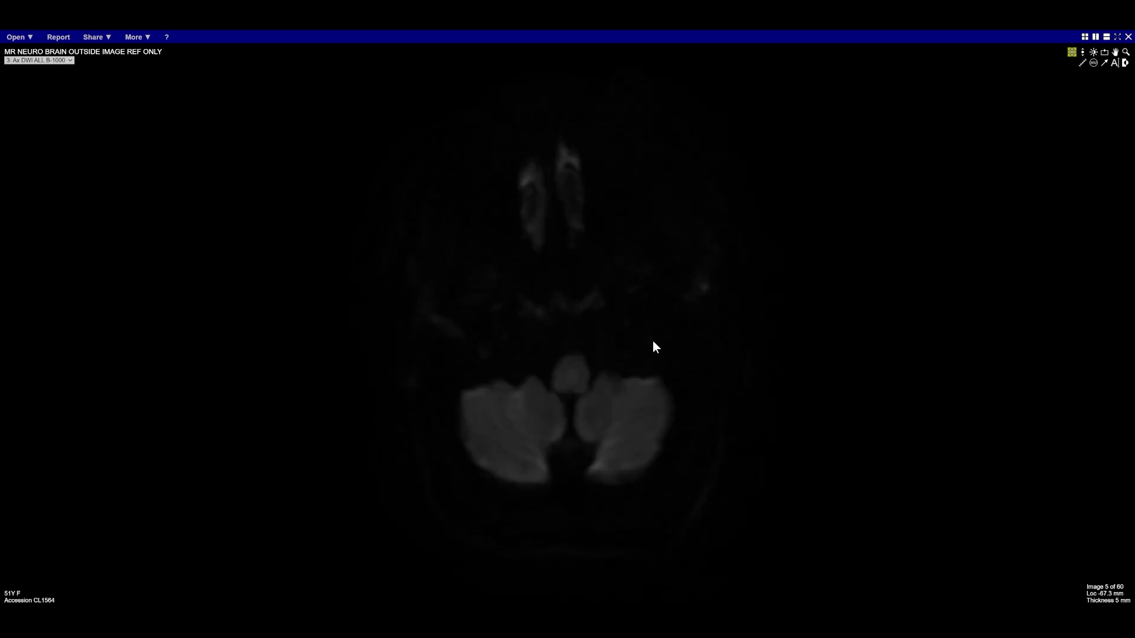
pyautogui.scroll(-4, 679, 363)
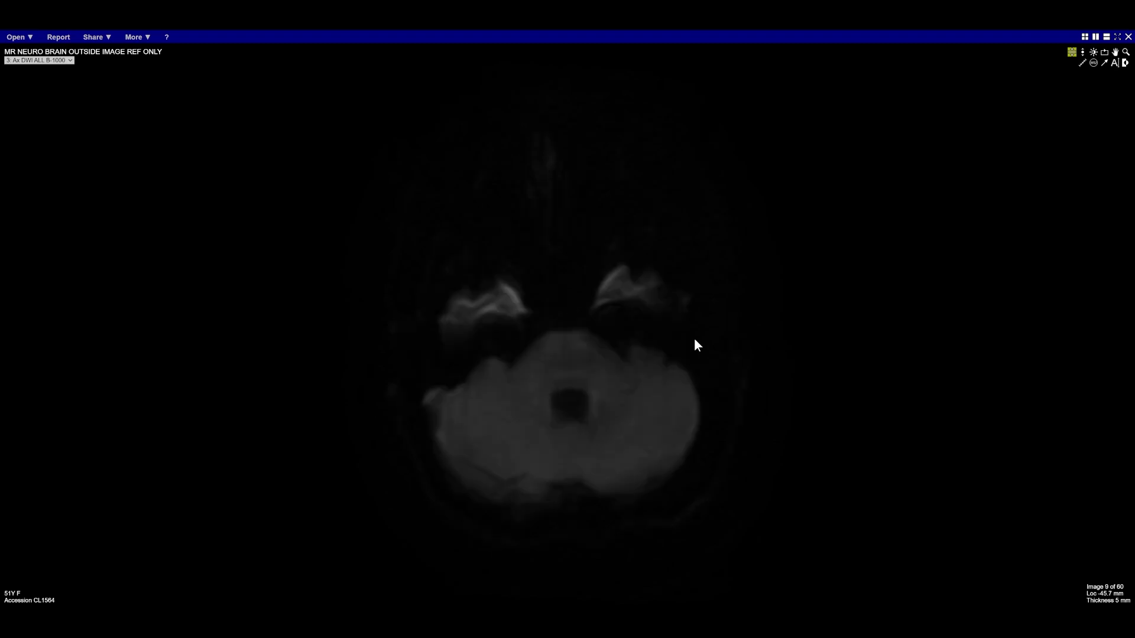
pyautogui.scroll(-1, 695, 345)
pyautogui.scroll(-4, 629, 344)
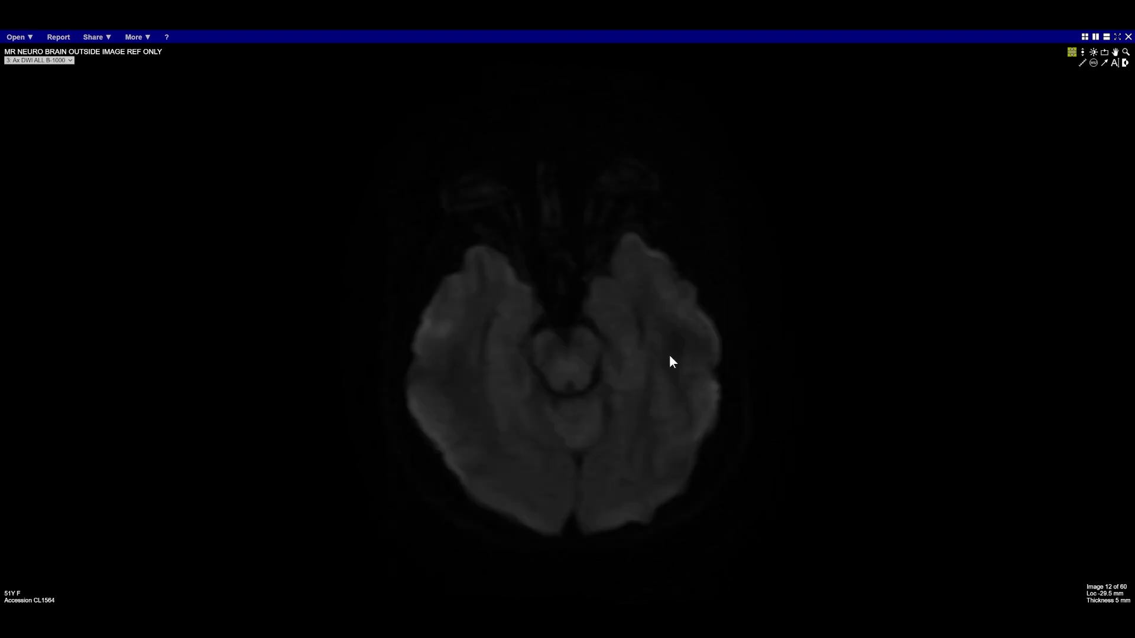
pyautogui.scroll(-3, 737, 359)
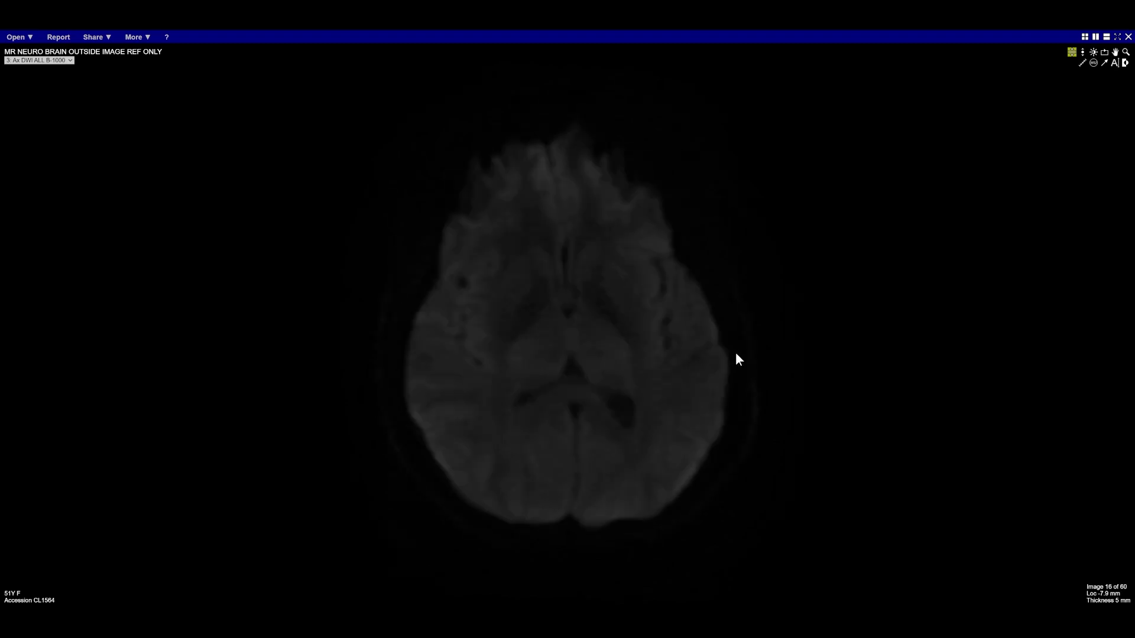
pyautogui.scroll(-4, 659, 372)
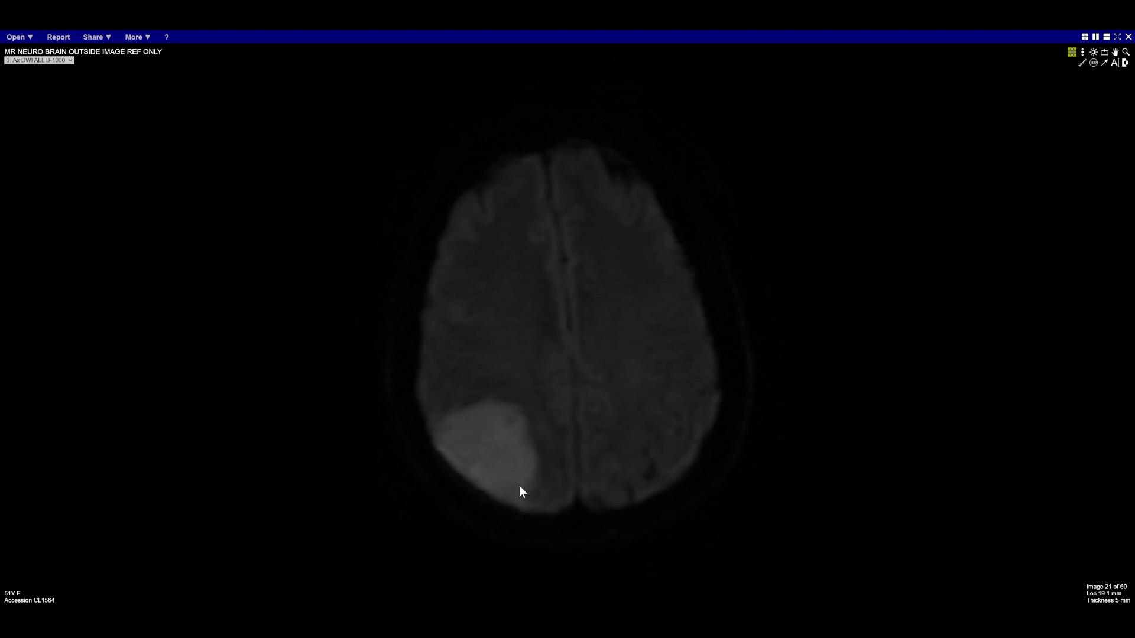
pyautogui.scroll(-1, 544, 435)
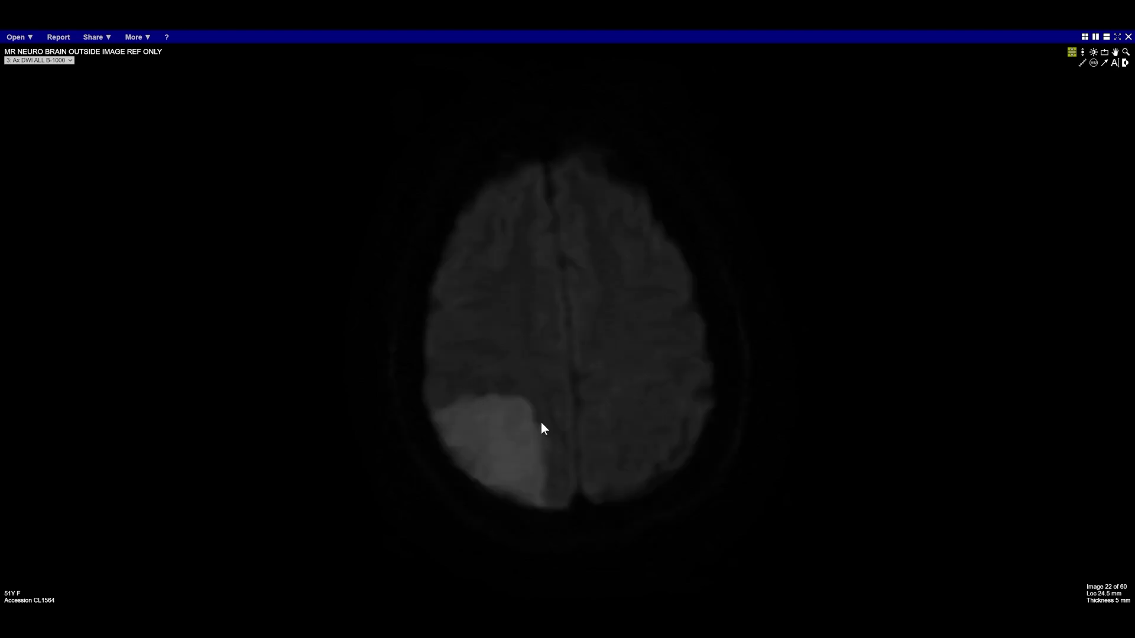
pyautogui.scroll(-1, 541, 499)
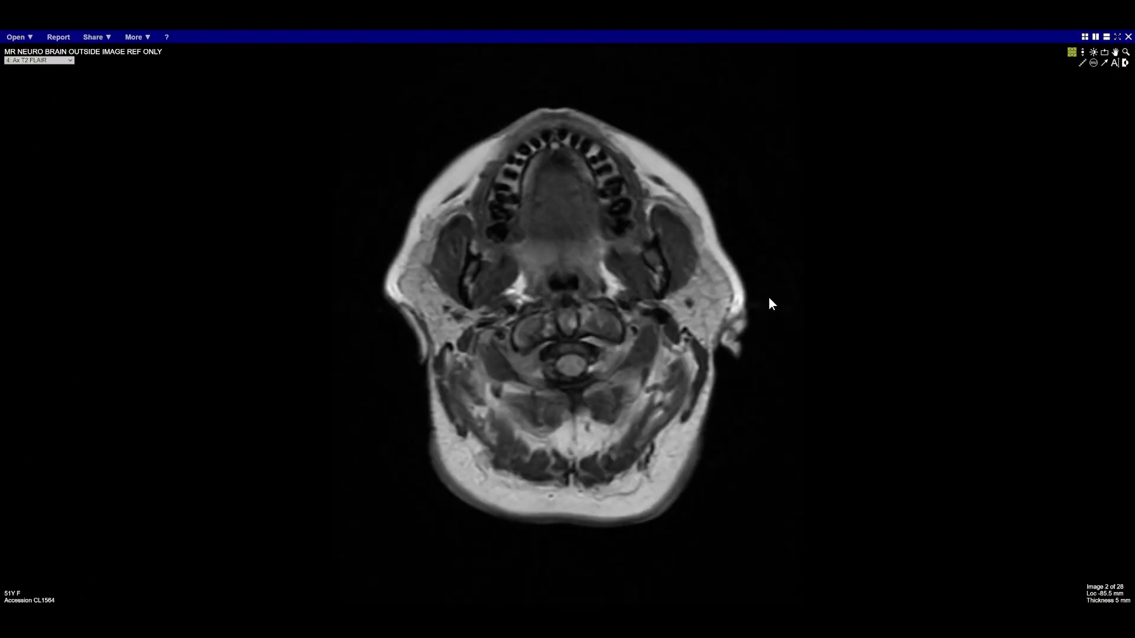
# Step: Page the Ax T2 FLAIR series up to about image 23 of 28 at the lesion
pyautogui.scroll(-4, 705, 328)
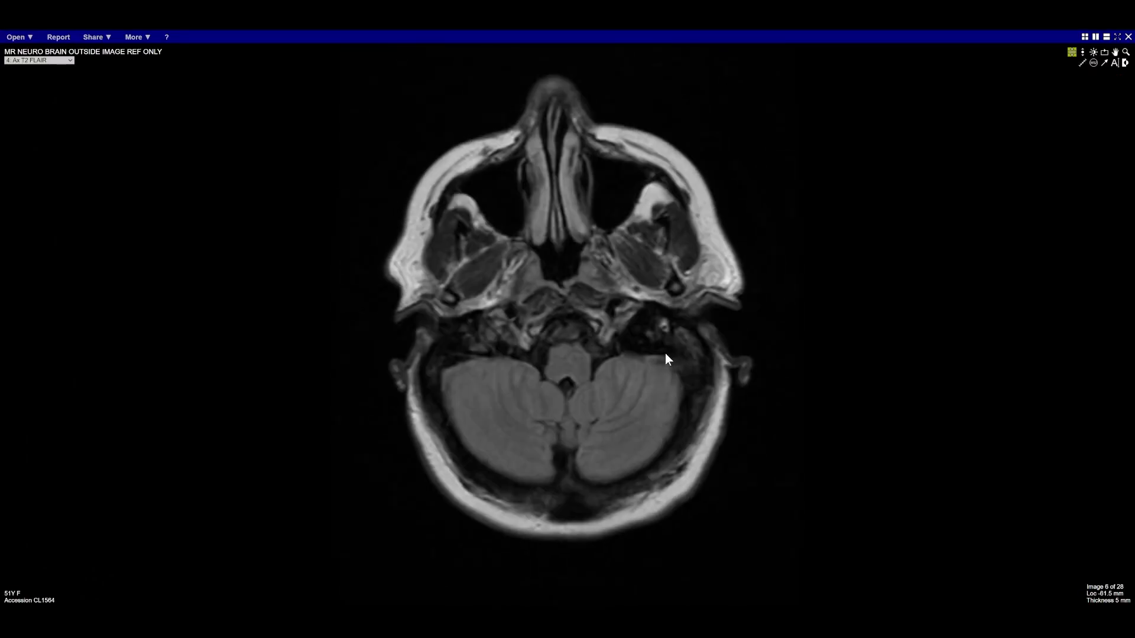
pyautogui.scroll(-10, 666, 358)
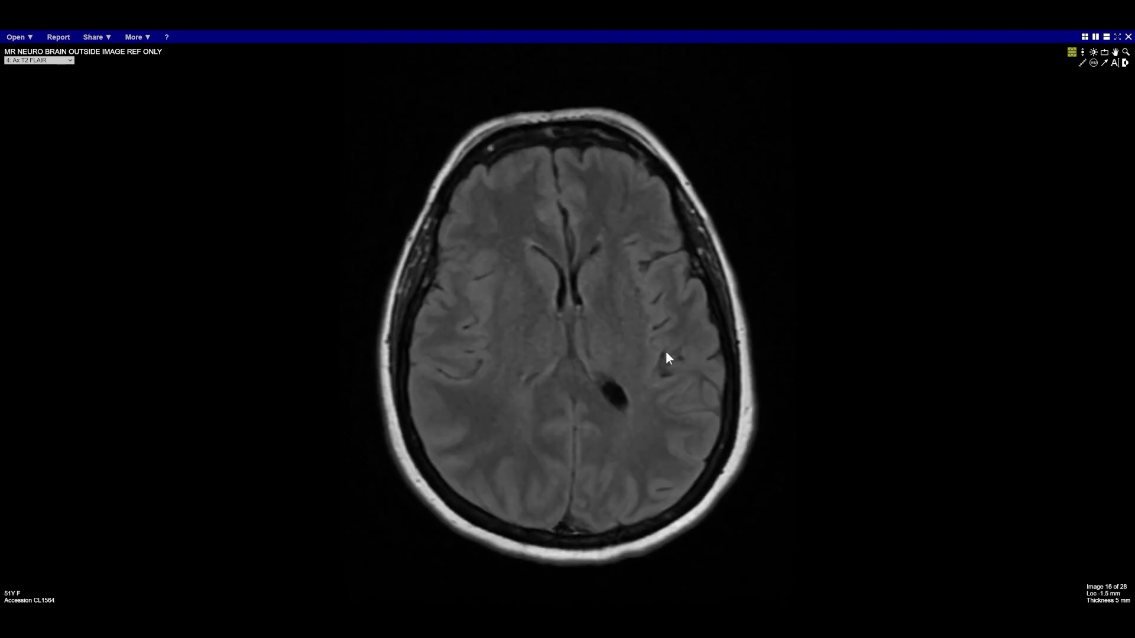
pyautogui.scroll(-3, 666, 358)
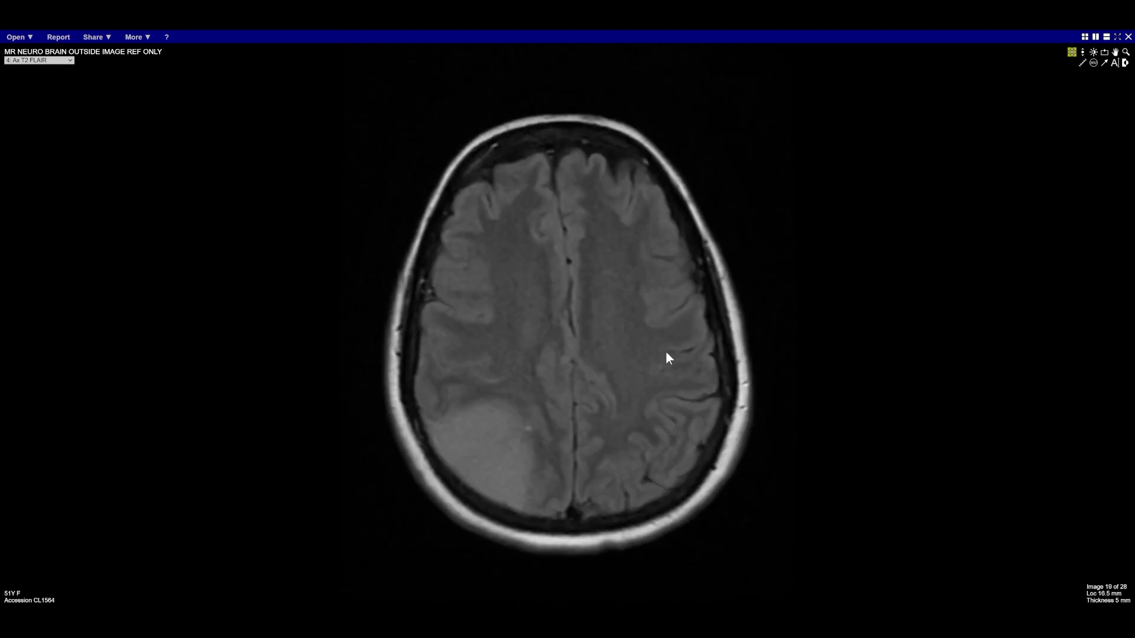
pyautogui.scroll(-1, 496, 421)
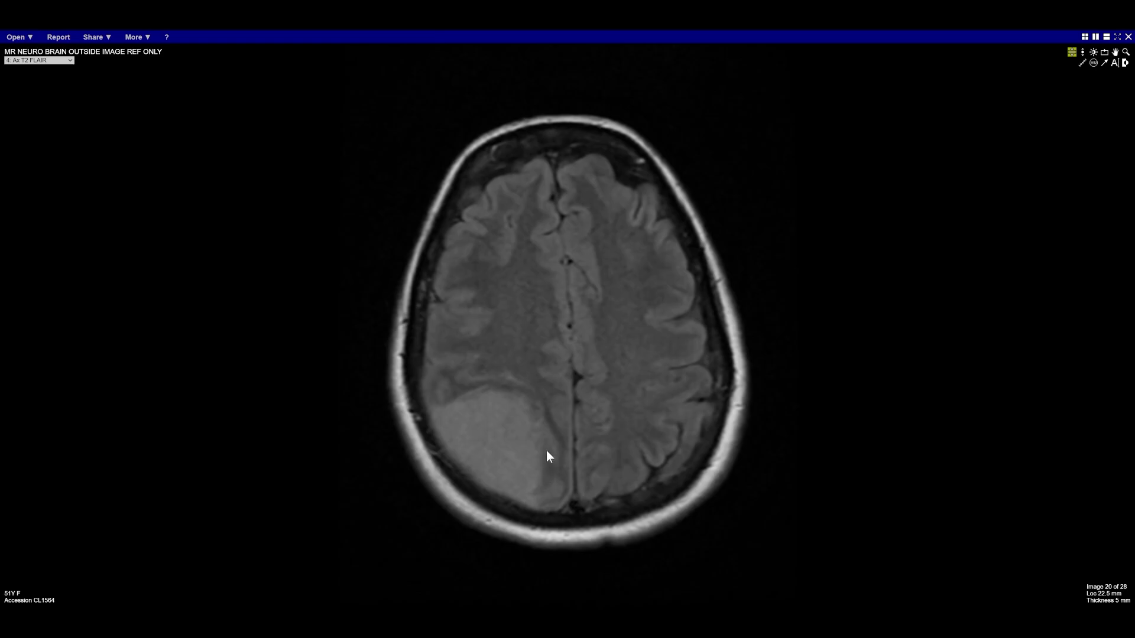
pyautogui.scroll(-1, 460, 394)
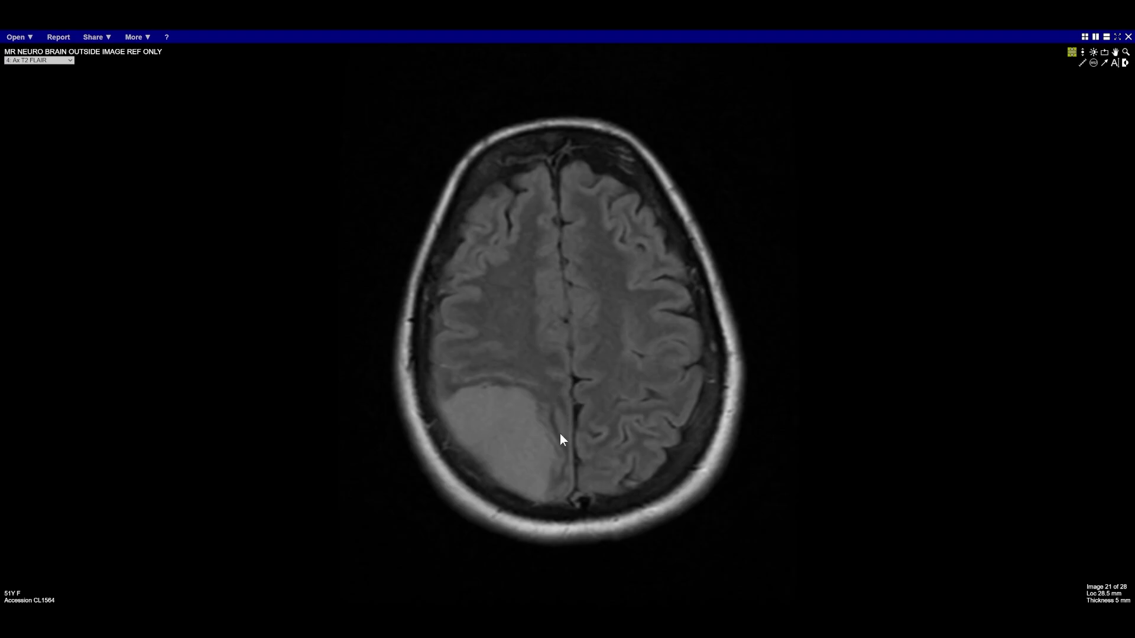
pyautogui.scroll(-4, 569, 446)
pyautogui.scroll(2, 570, 445)
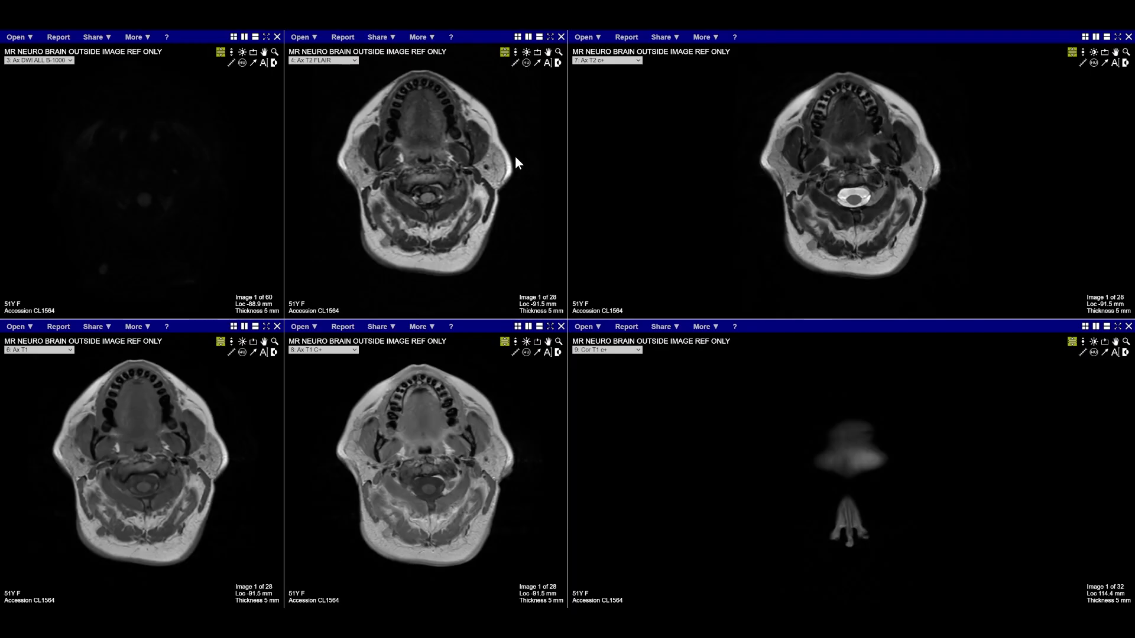
# Step: Maximize the Ax T2 c+ series and page up to image 22 of 28
pyautogui.doubleClick(705, 200)
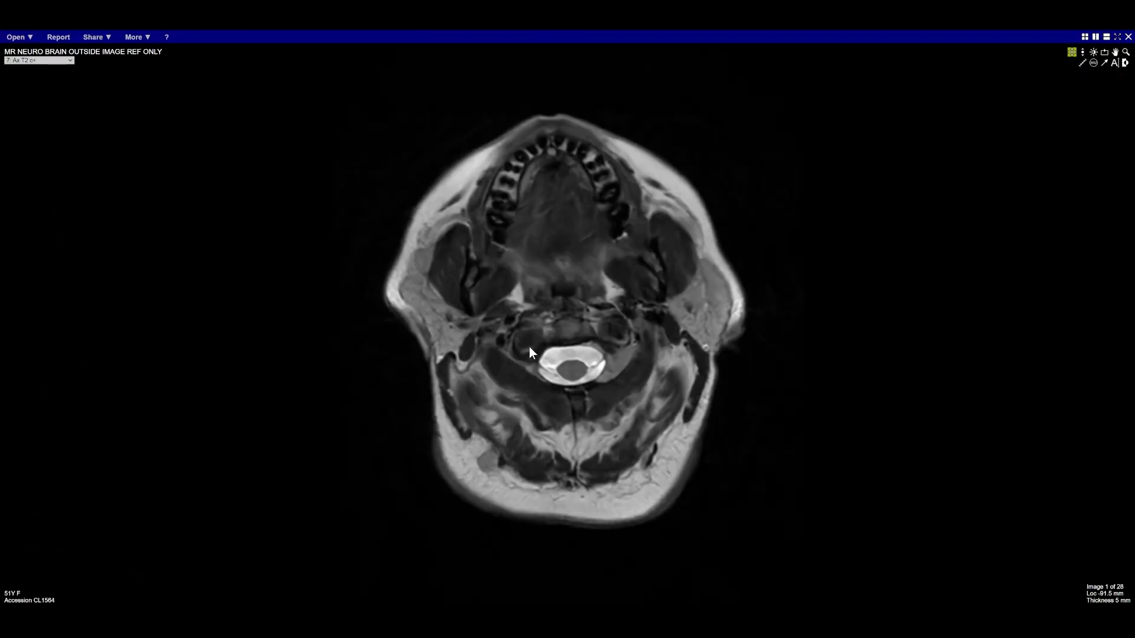
pyautogui.scroll(-4, 580, 376)
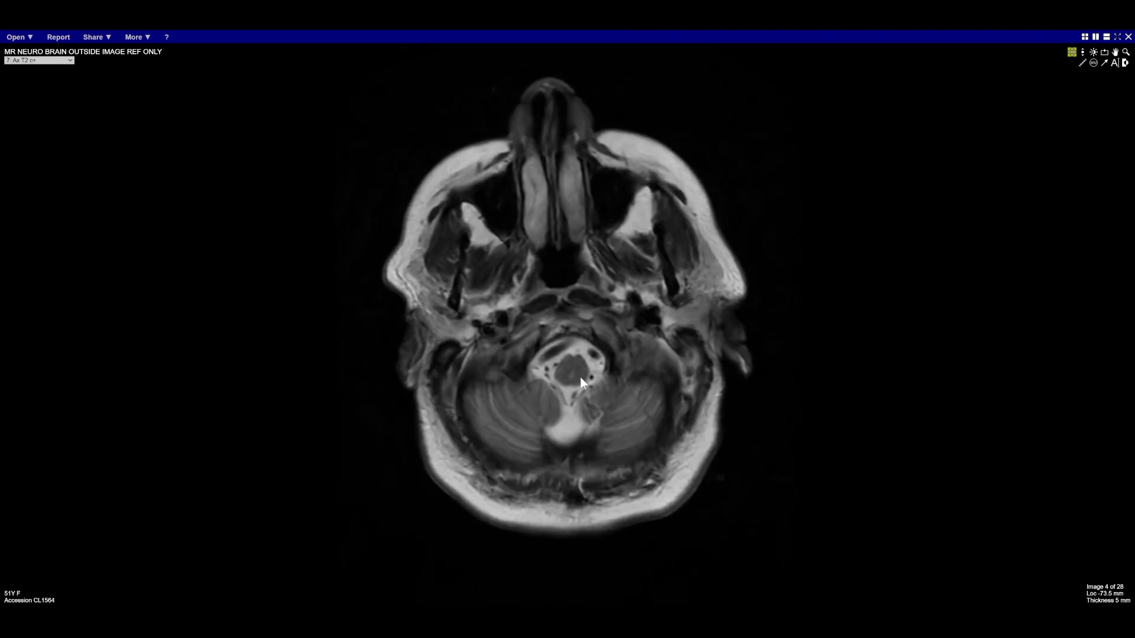
pyautogui.scroll(-5, 580, 379)
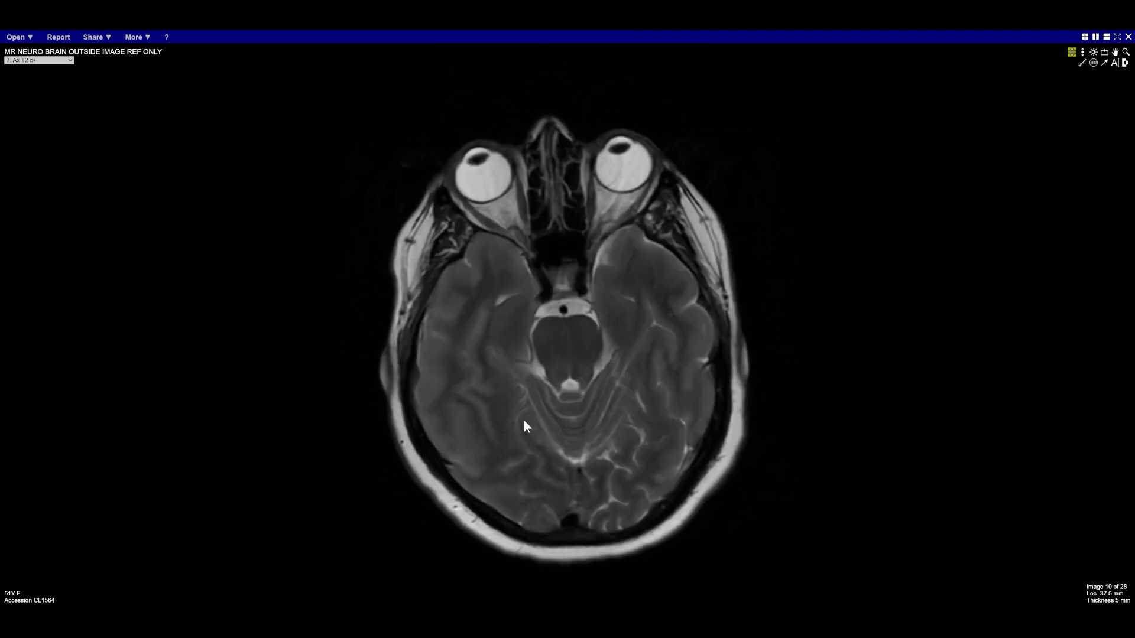
pyautogui.scroll(-7, 525, 422)
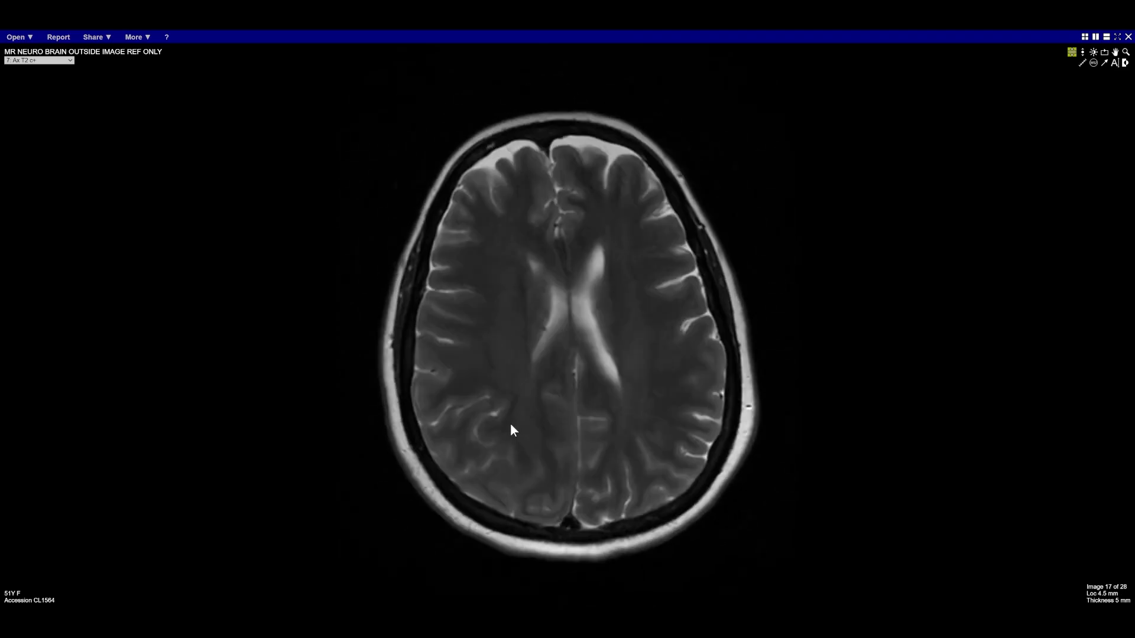
pyautogui.scroll(-1, 512, 430)
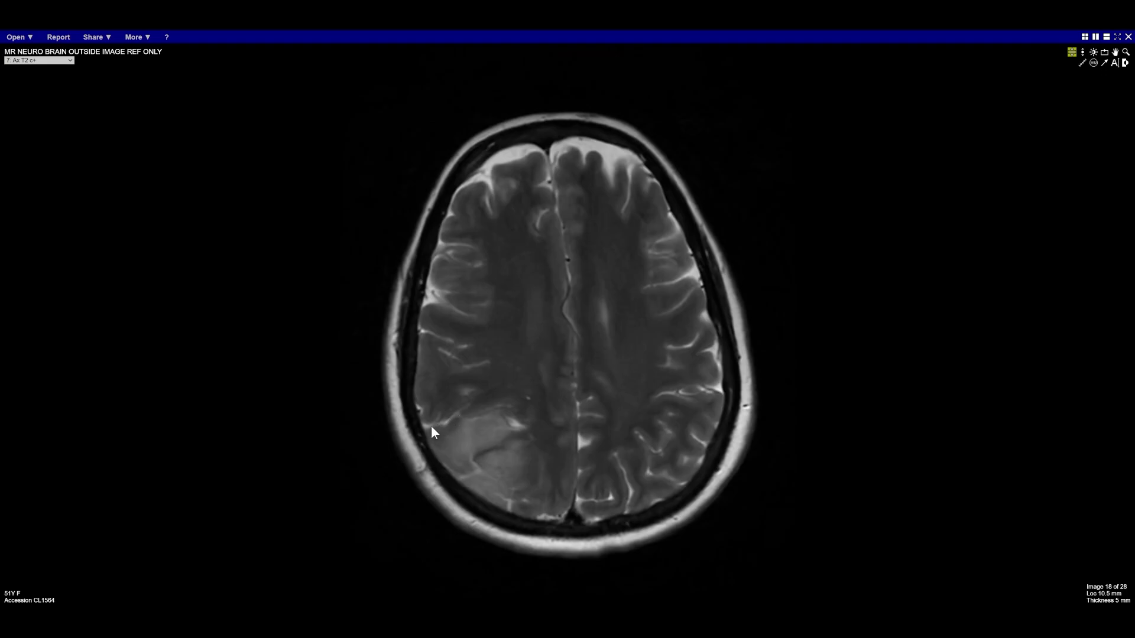
pyautogui.scroll(-1, 441, 423)
pyautogui.scroll(1, 433, 416)
pyautogui.scroll(2, 469, 414)
pyautogui.scroll(-3, 469, 413)
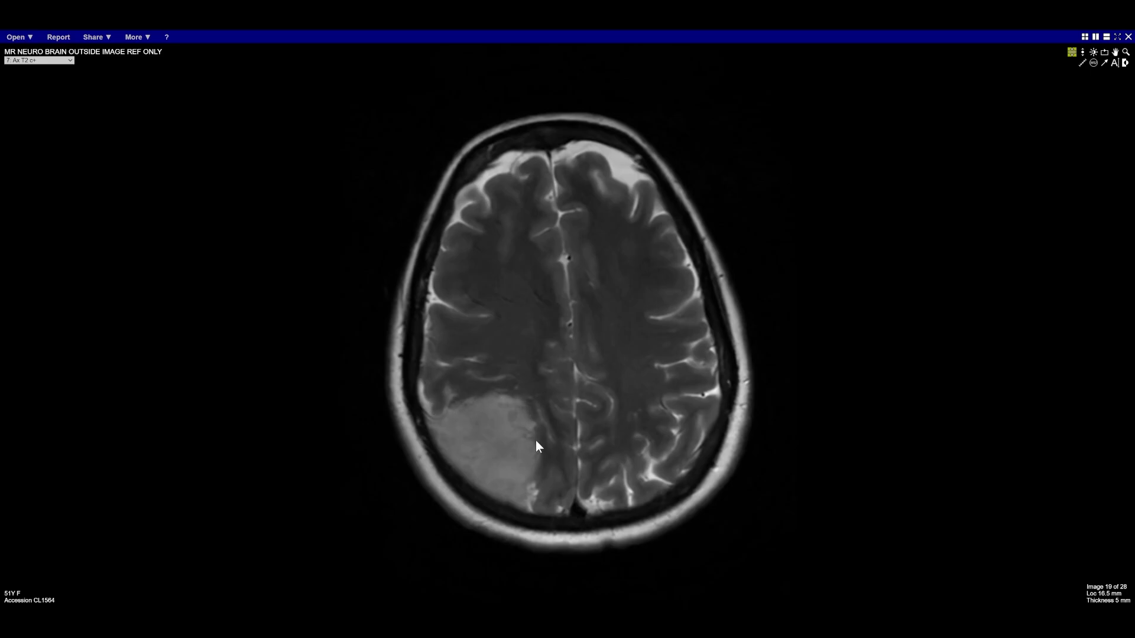
pyautogui.scroll(-1, 536, 443)
pyautogui.scroll(-1, 536, 446)
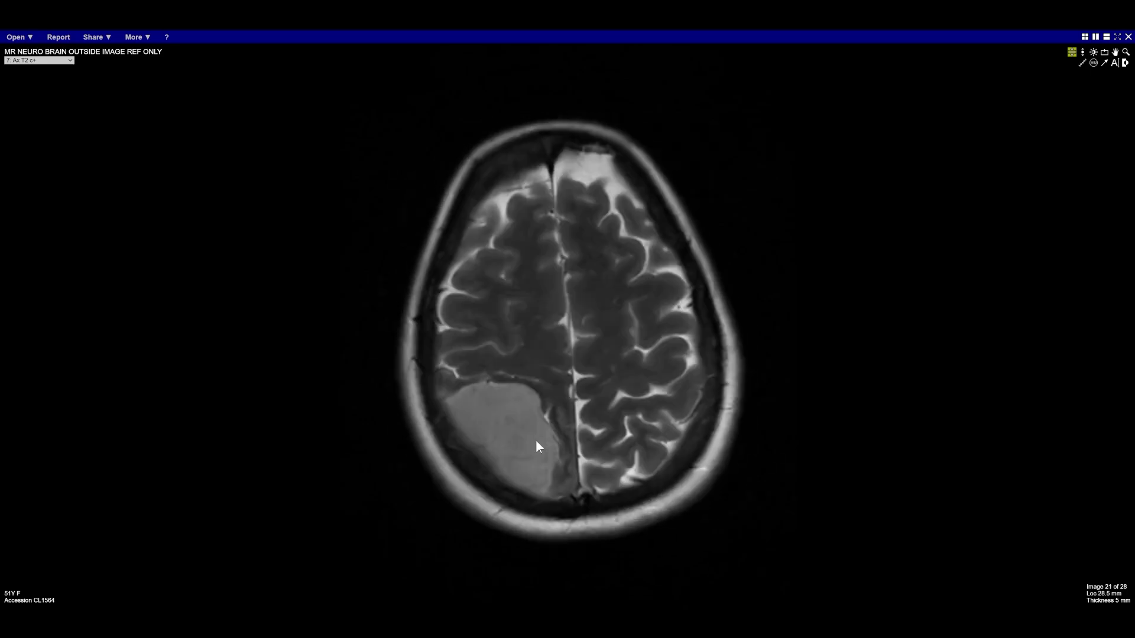
pyautogui.scroll(-1, 537, 446)
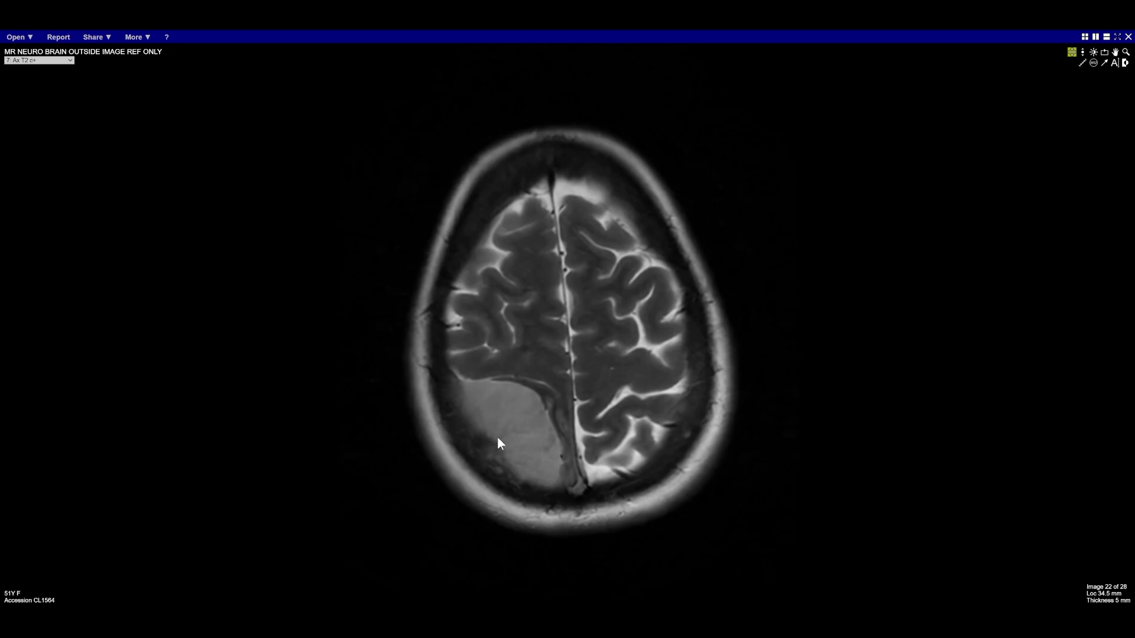